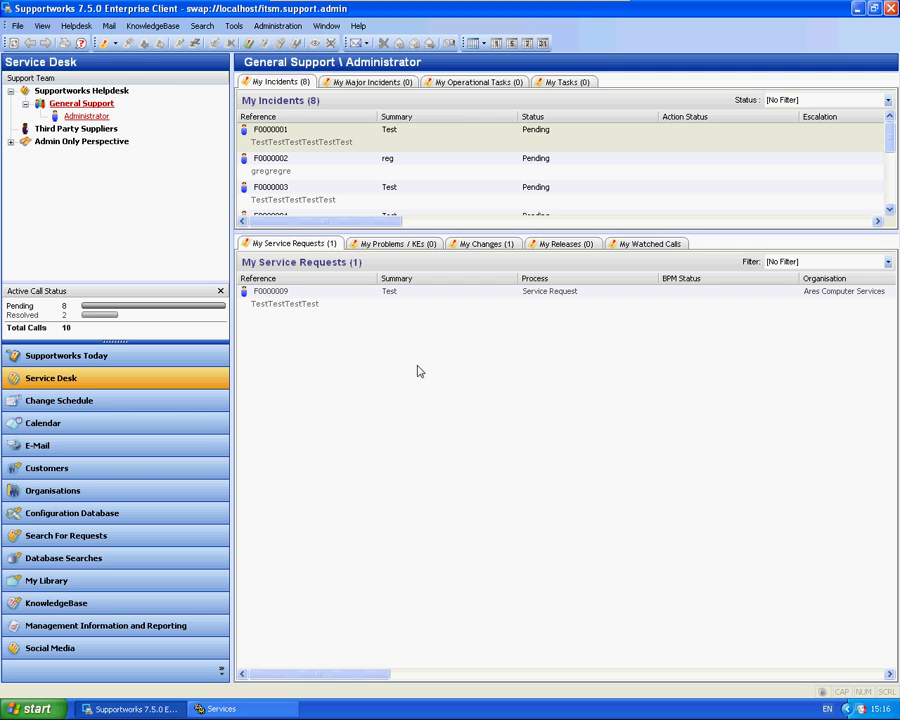
- Start logging a new incident and resize its window so the whole form is displayed
click(115, 43)
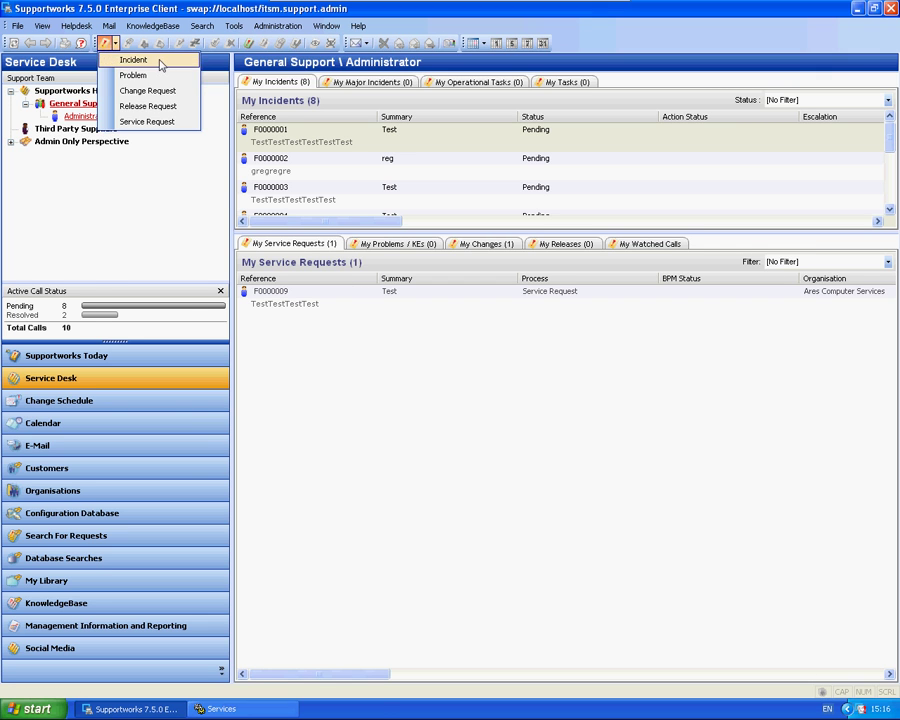
click(160, 62)
drag(368, 316, 838, 617)
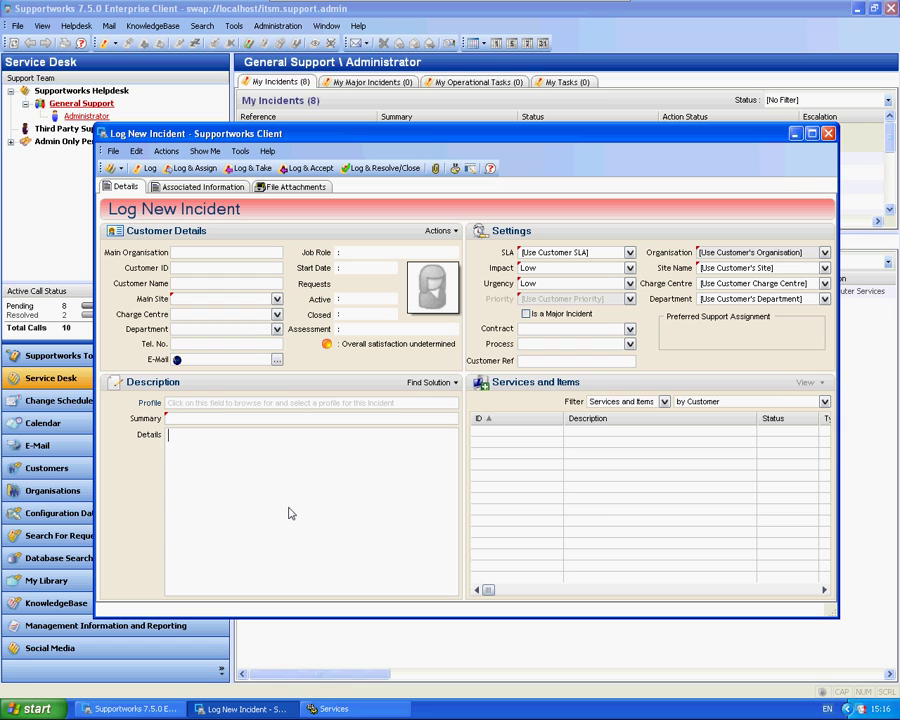
click(201, 287)
click(170, 452)
- Open the Log New Incident form's layout for design and show all properties of the Details text field
click(240, 151)
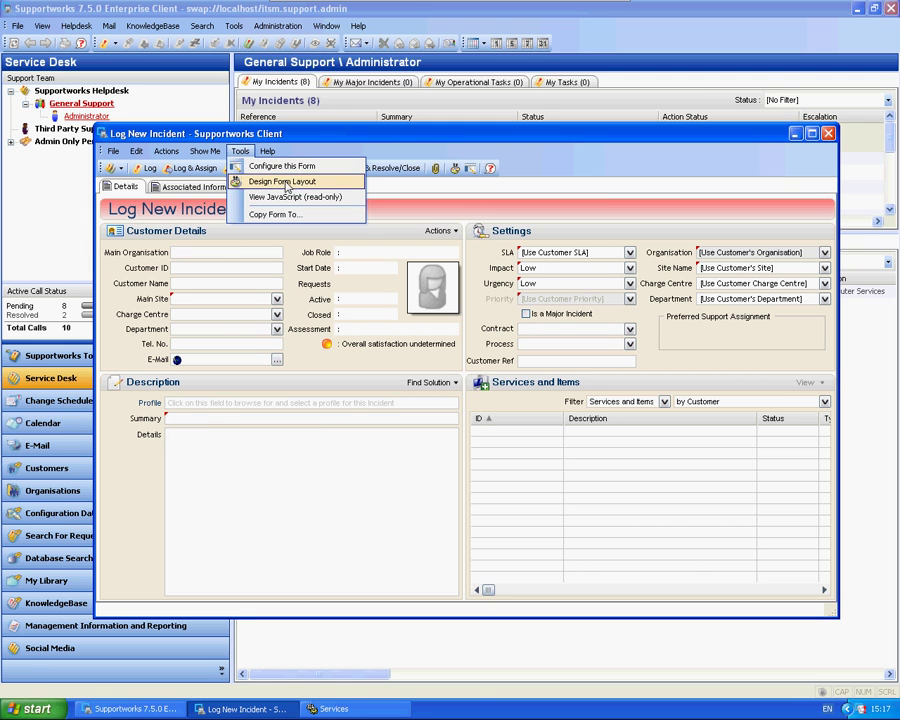
click(270, 181)
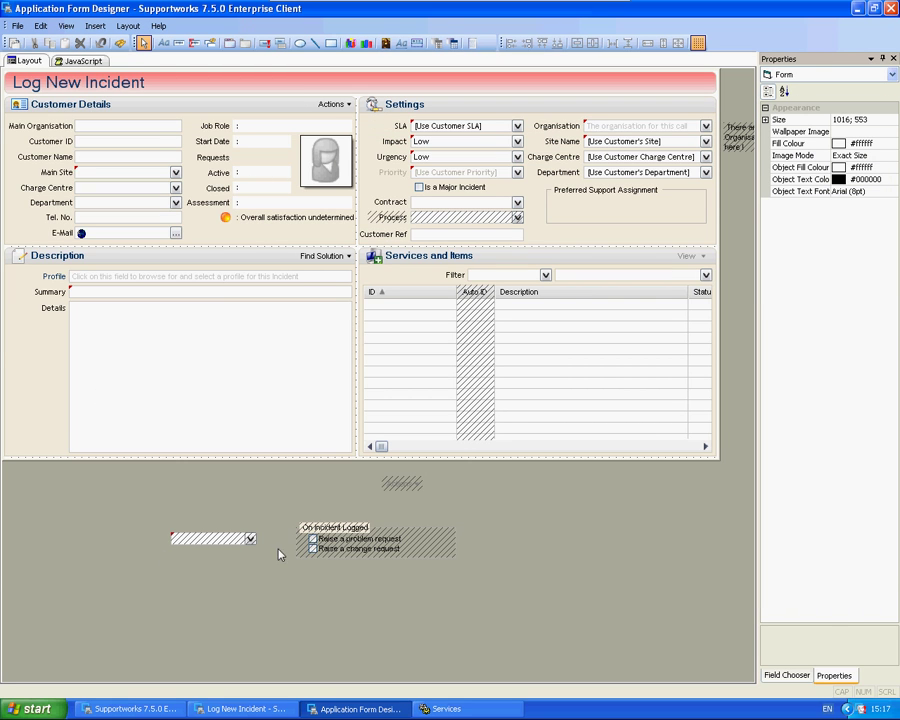
click(181, 385)
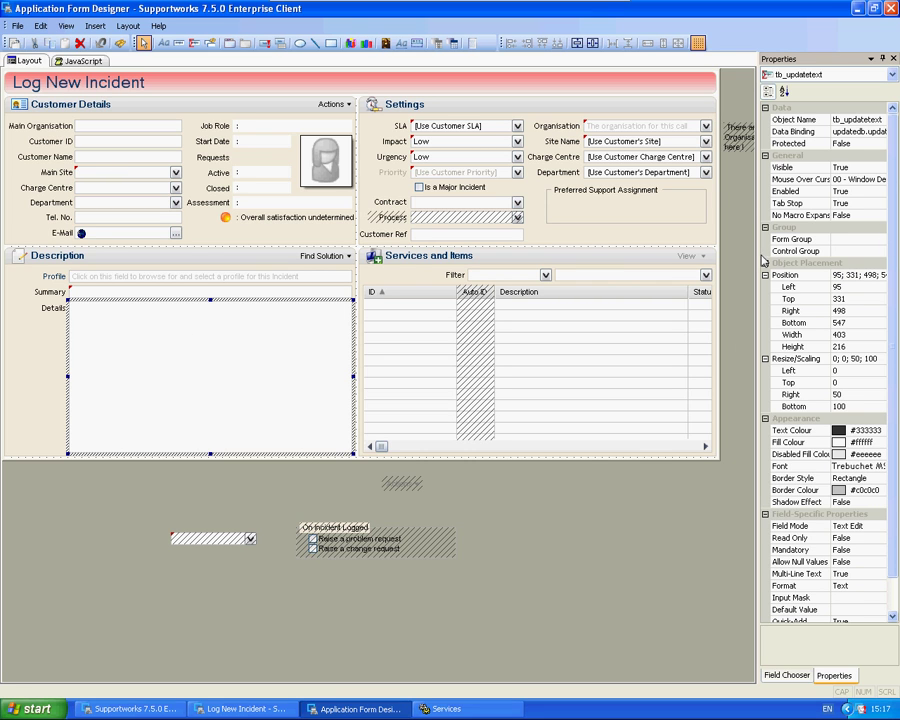
drag(759, 260, 736, 272)
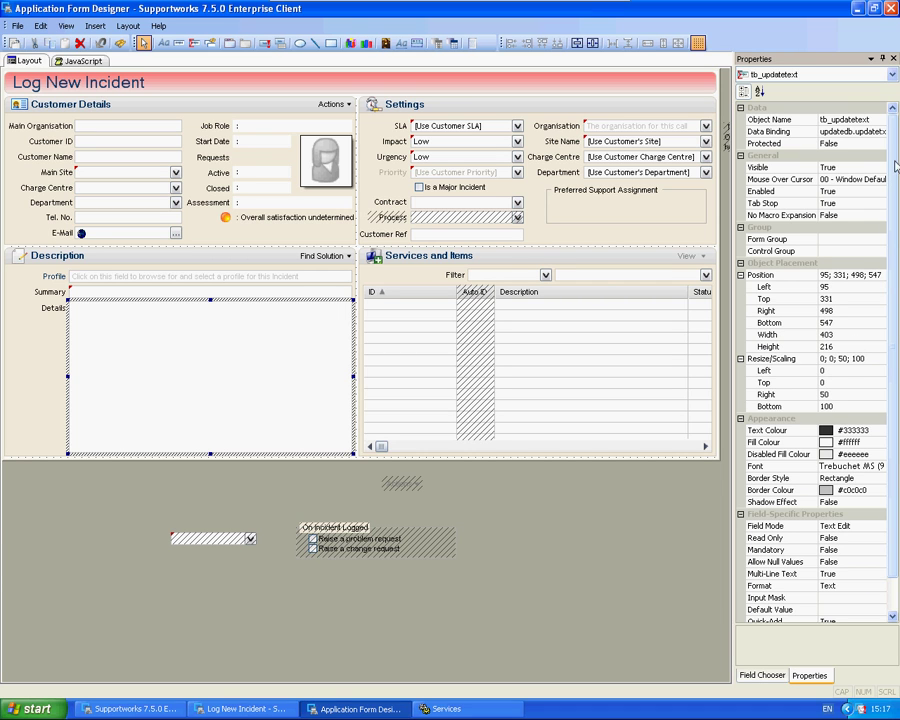
drag(894, 260, 886, 287)
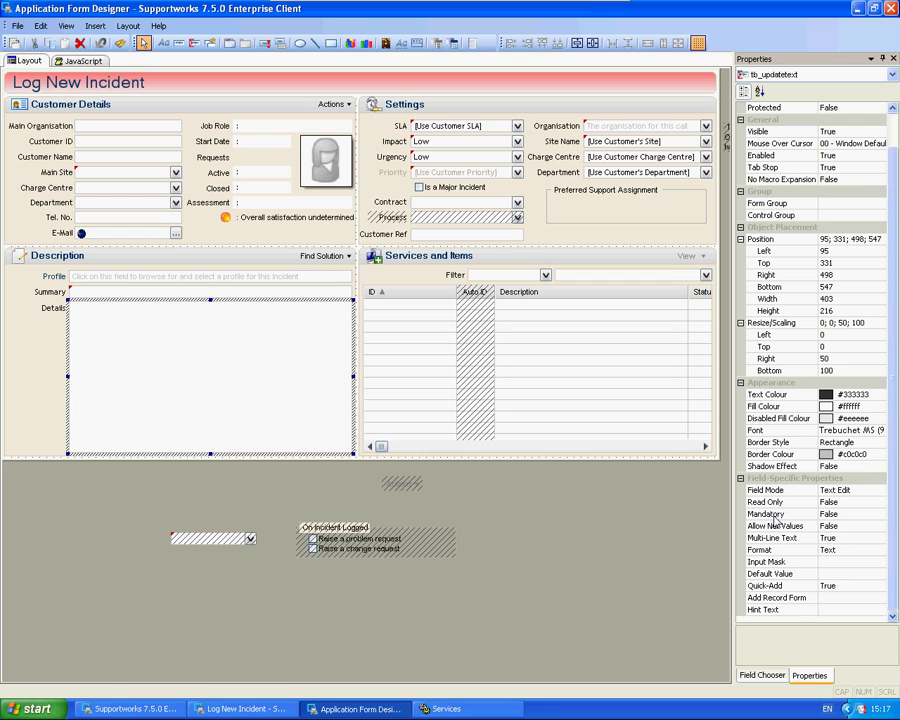
- Set the Details field's Mandatory property to True, then save and close the form design and return to the new incident
click(843, 514)
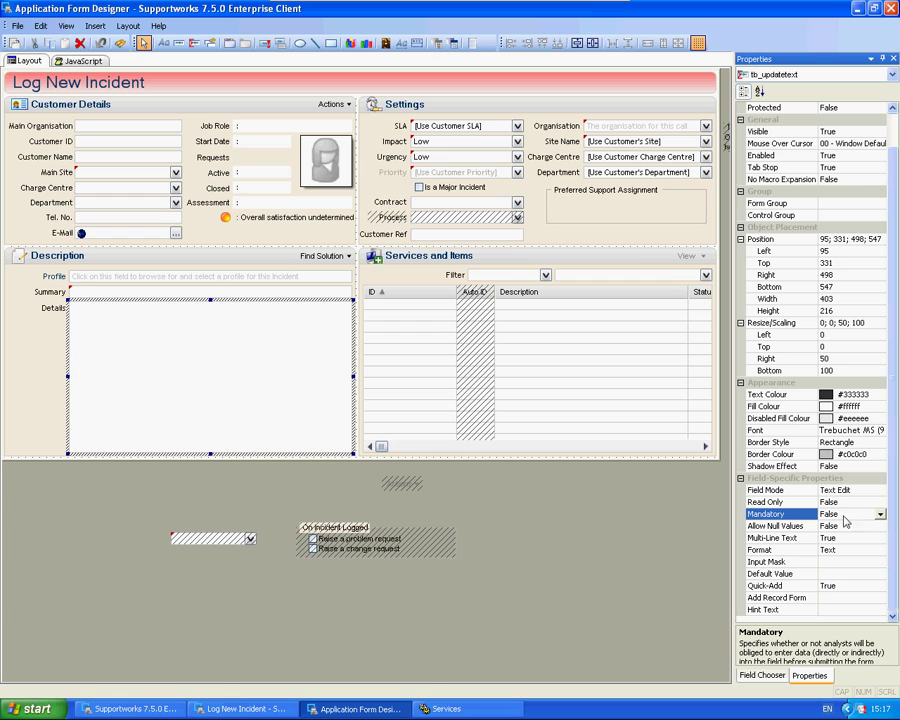
click(880, 514)
click(846, 525)
click(842, 563)
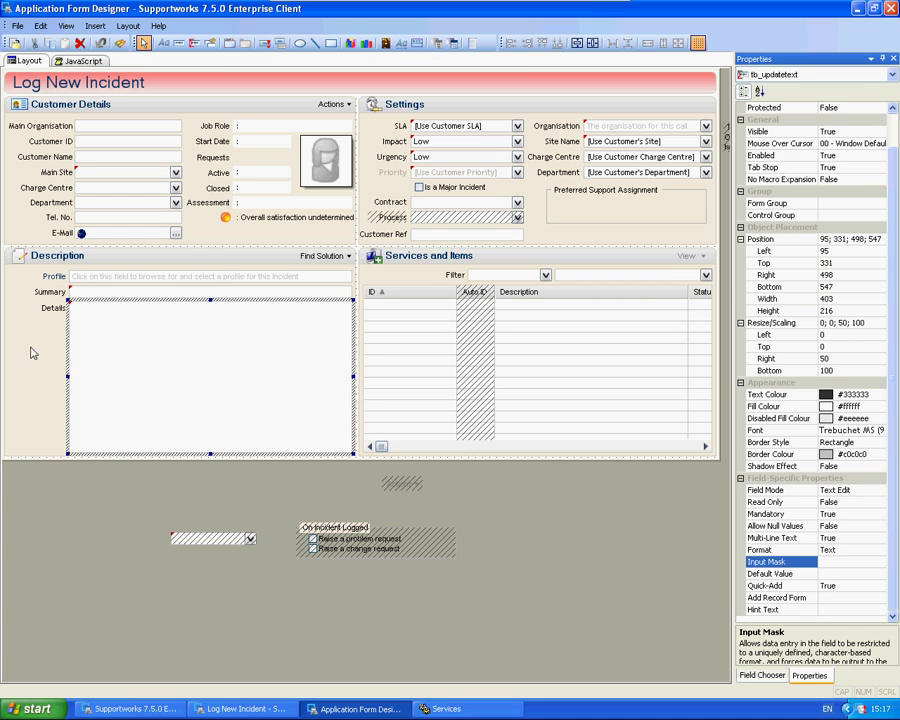
click(498, 499)
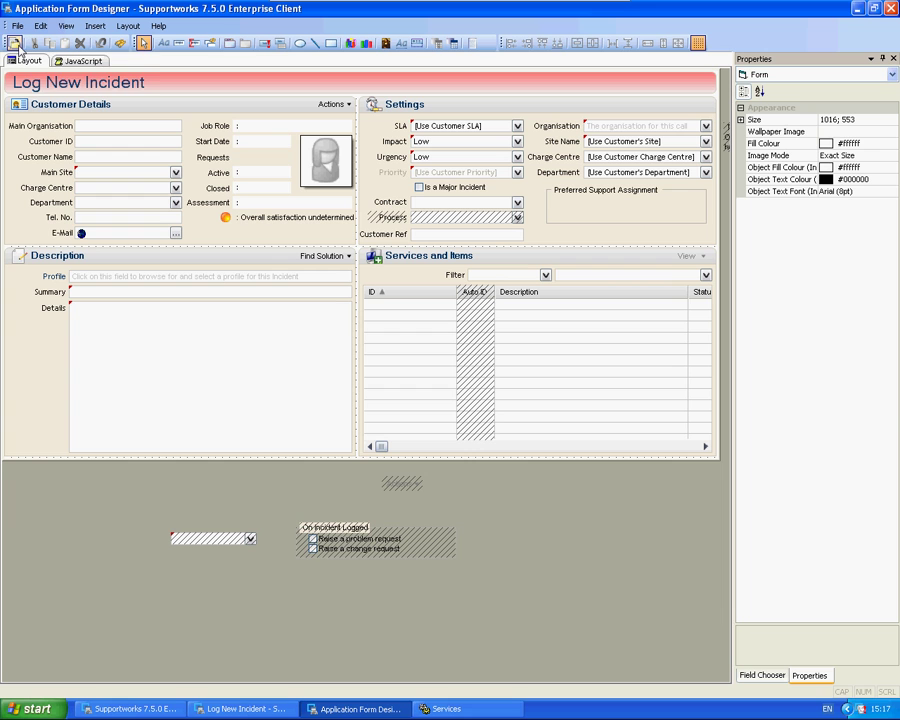
click(889, 8)
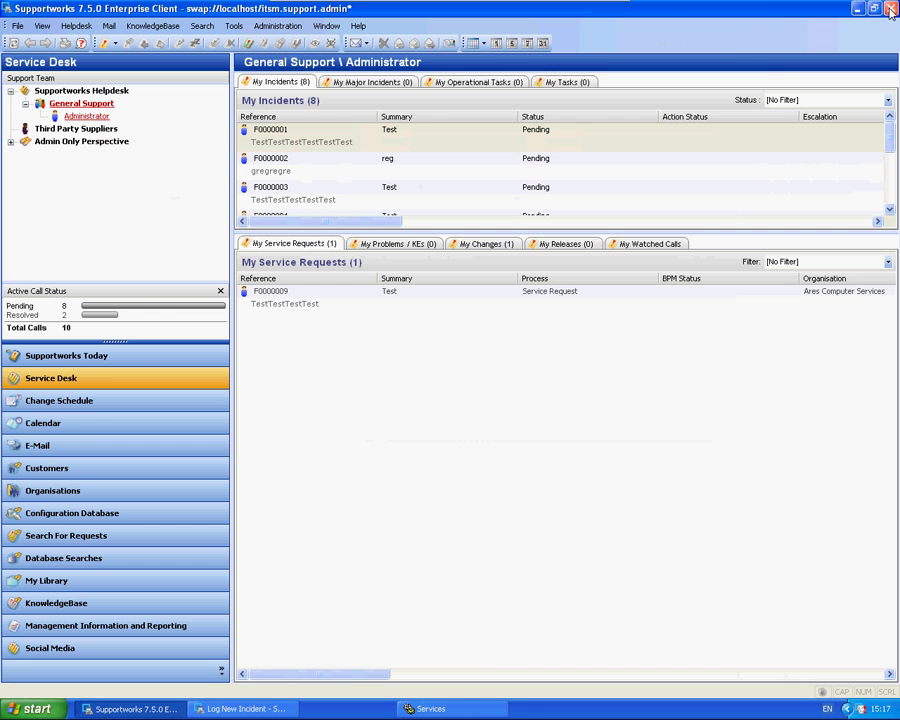
click(255, 708)
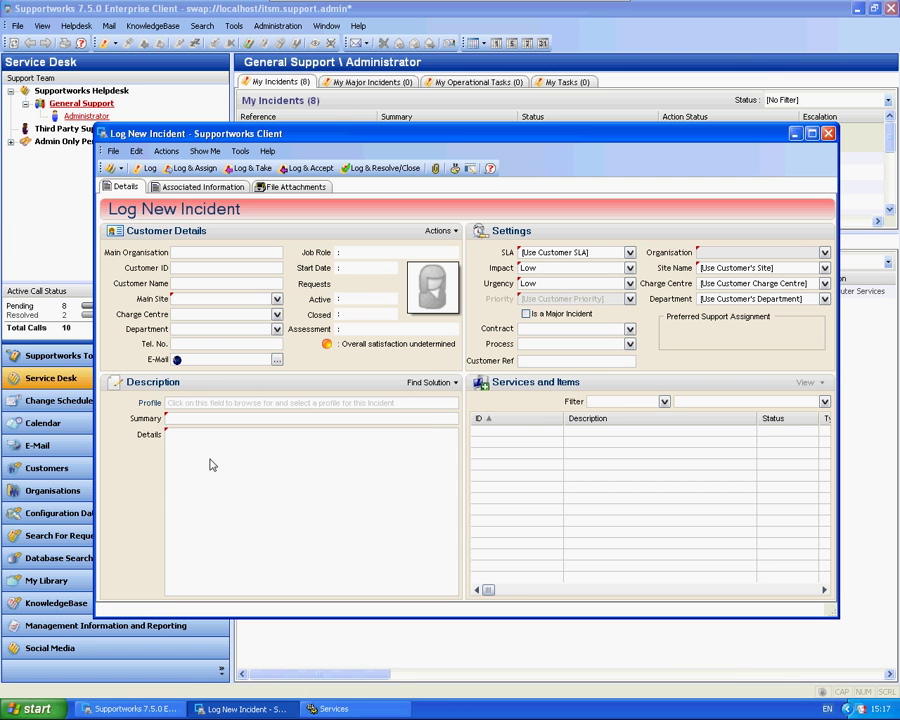
- Look up the test customer to fill in the customer details, and enter Test as the incident summary
click(200, 285)
text(test)
key(Return)
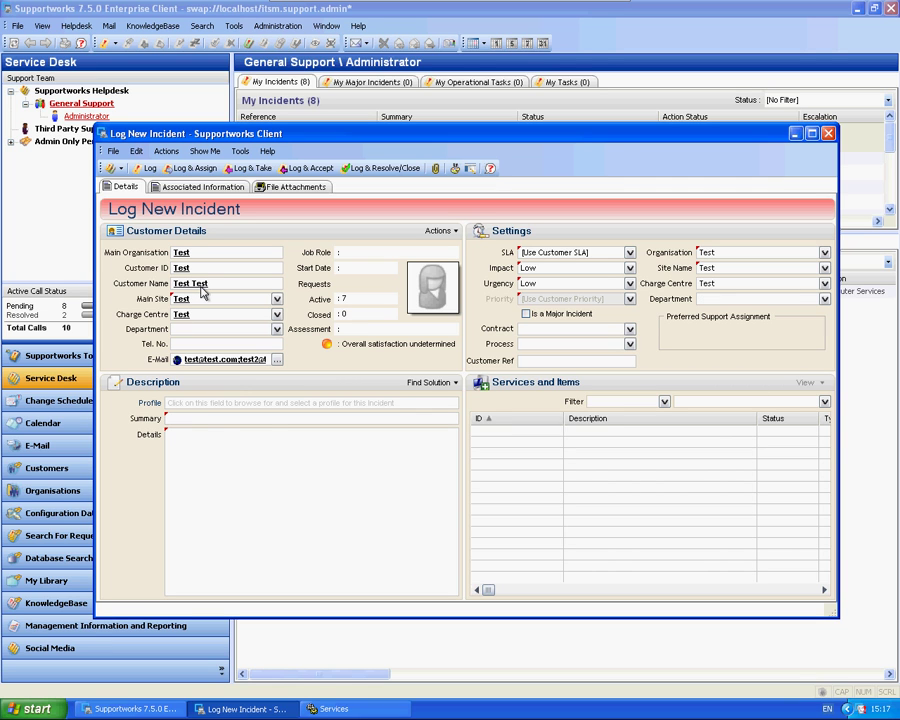
click(202, 421)
text(Test)
- Set the incident's SLA to TestSLA and its priority to Low
click(538, 255)
click(538, 263)
click(537, 298)
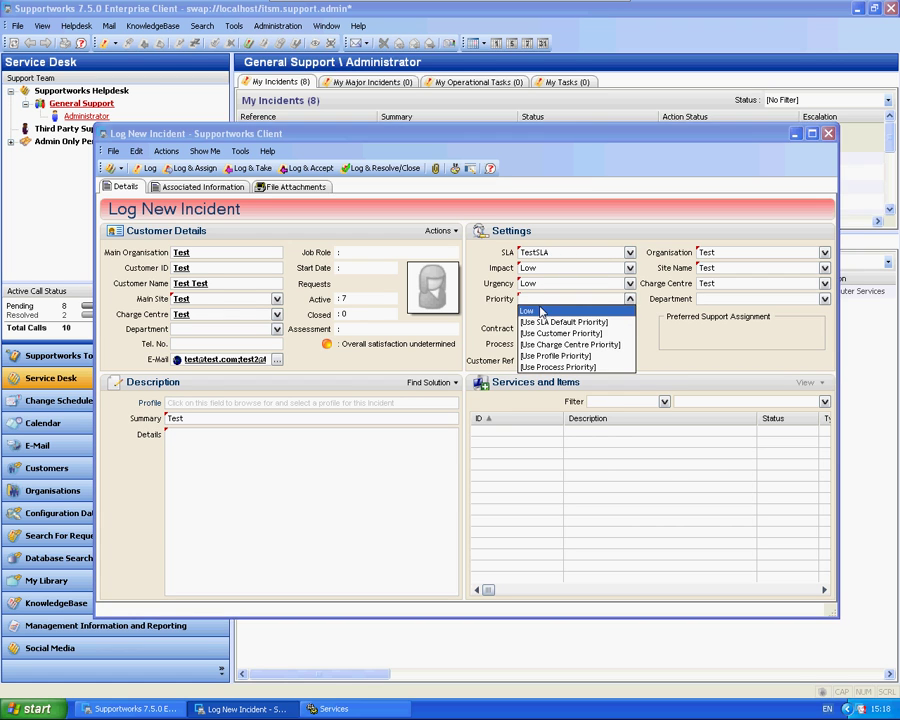
click(550, 314)
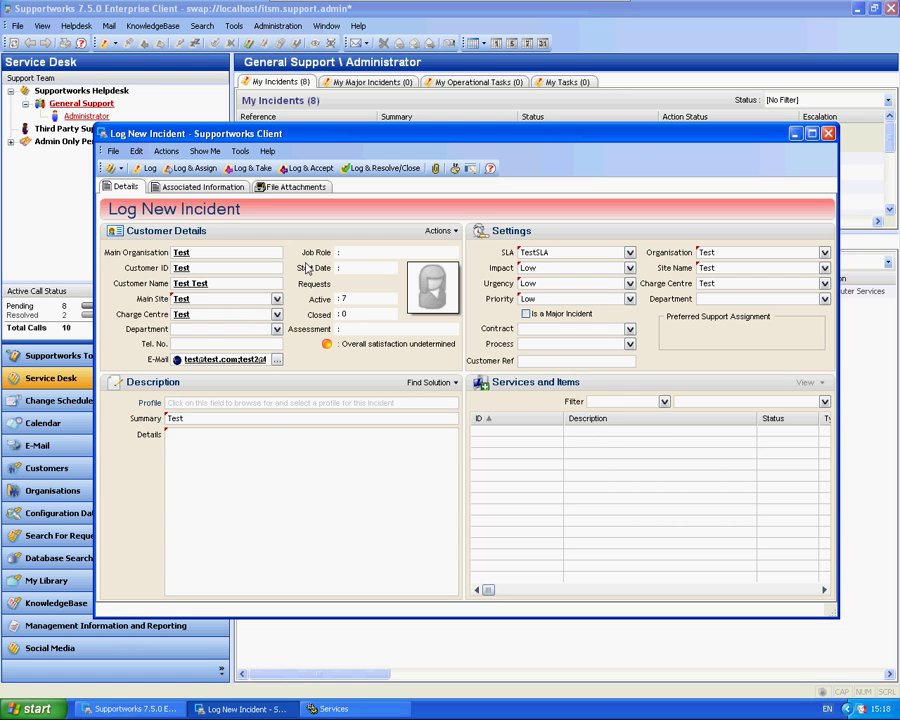
- Test the mandatory Details field by trying to log and accept the incident while it is empty
click(298, 170)
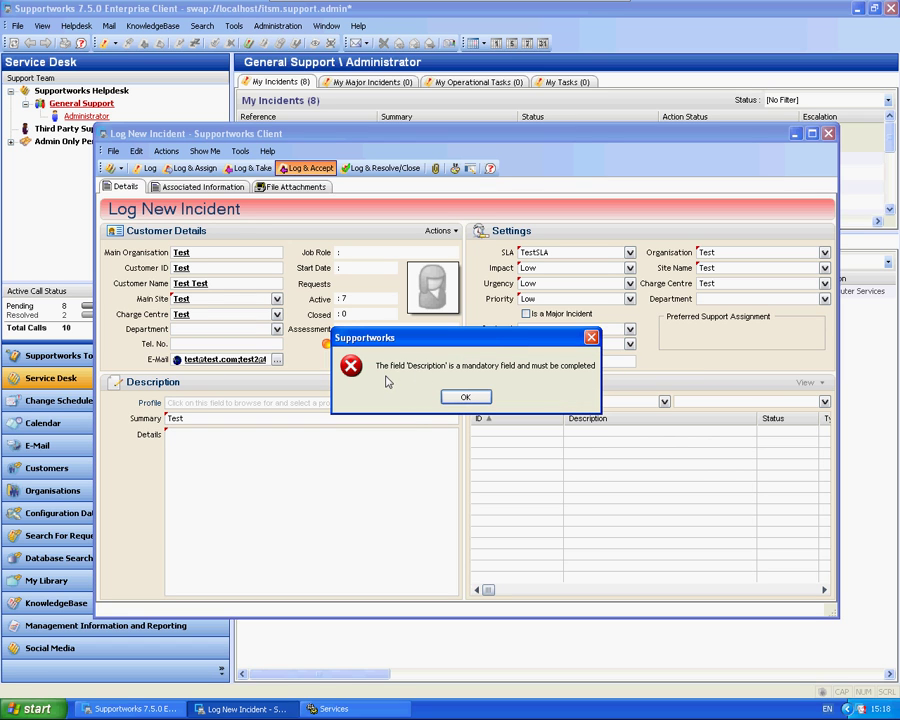
click(474, 396)
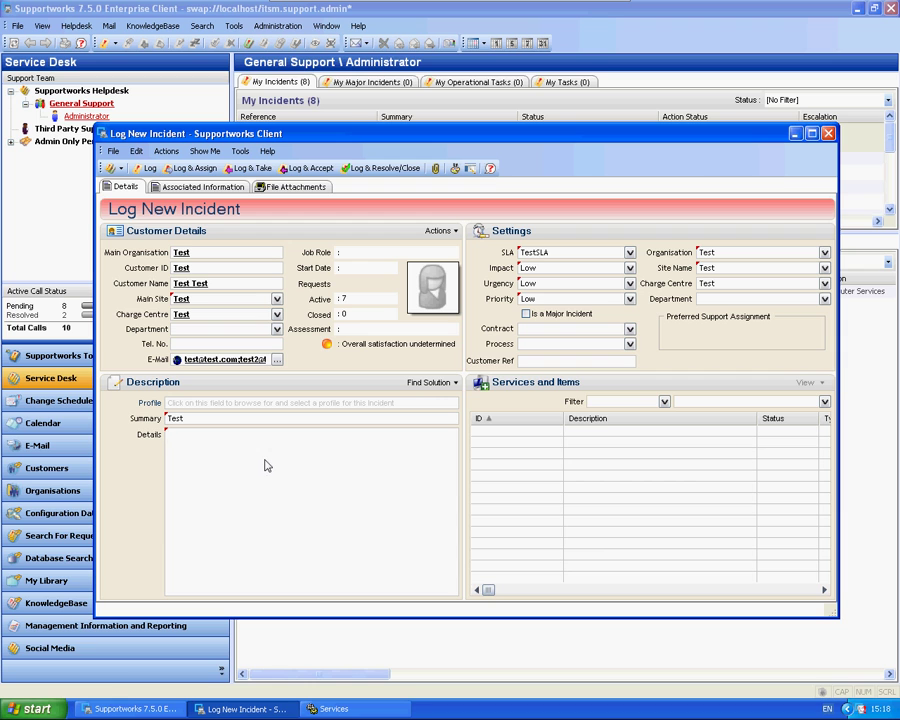
- Enter Test in the Details field, log and accept the incident, and confirm the new call
click(305, 168)
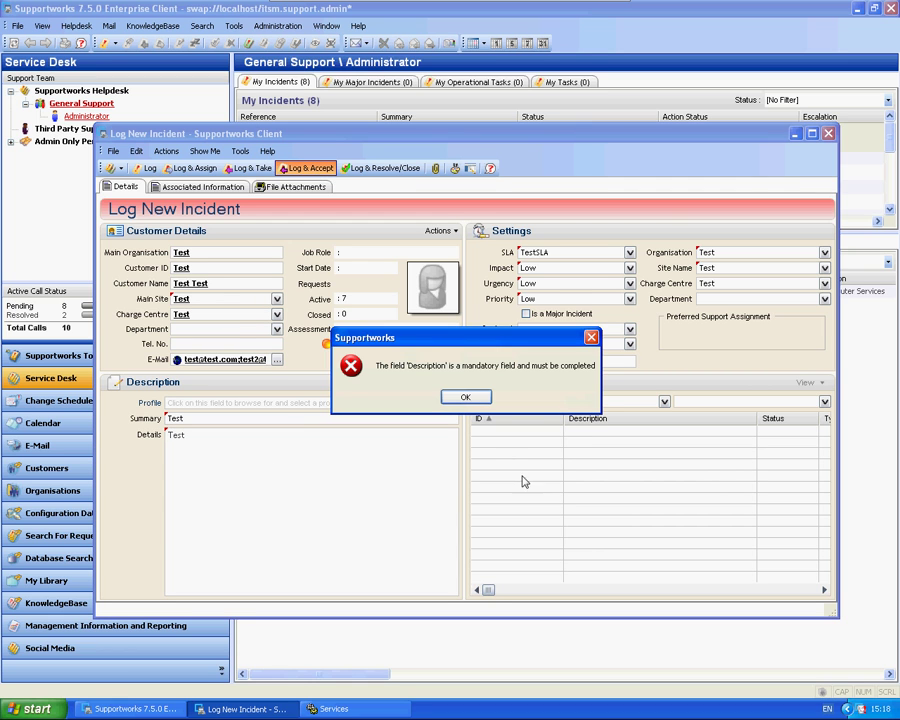
click(472, 399)
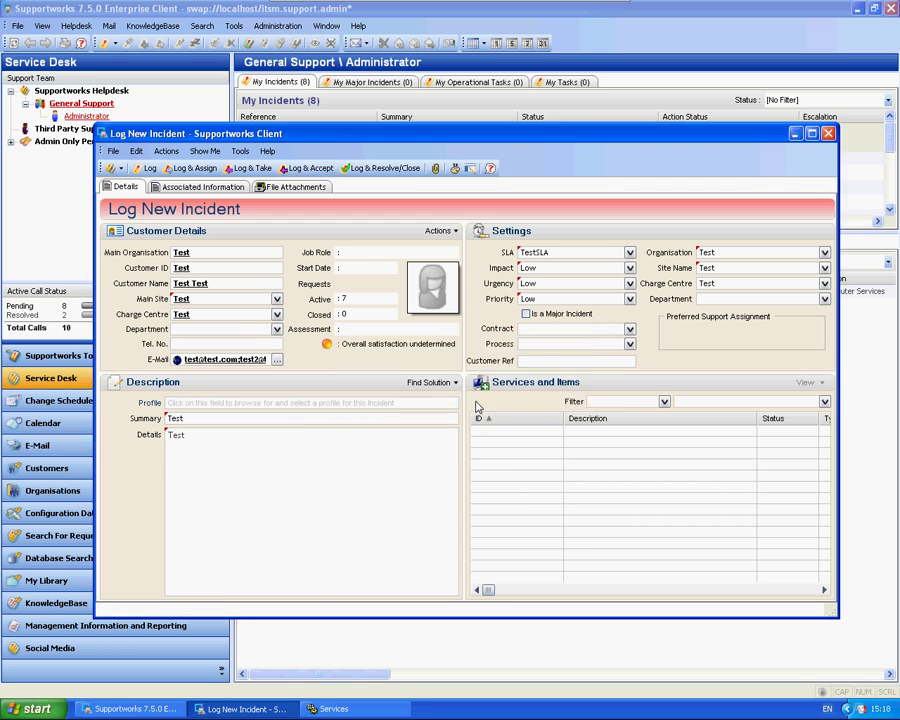
click(317, 170)
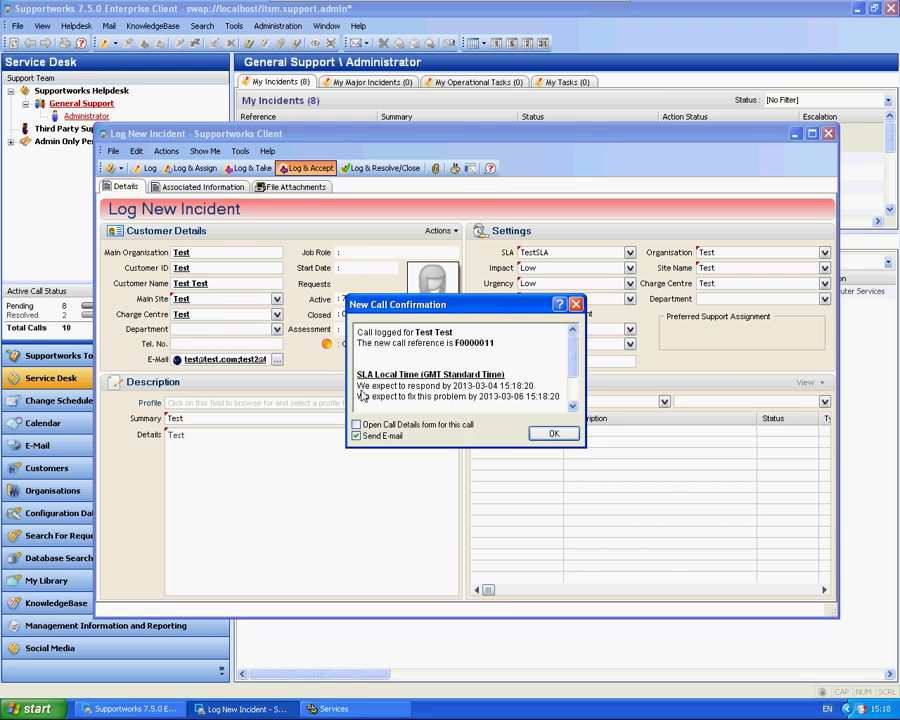
click(540, 434)
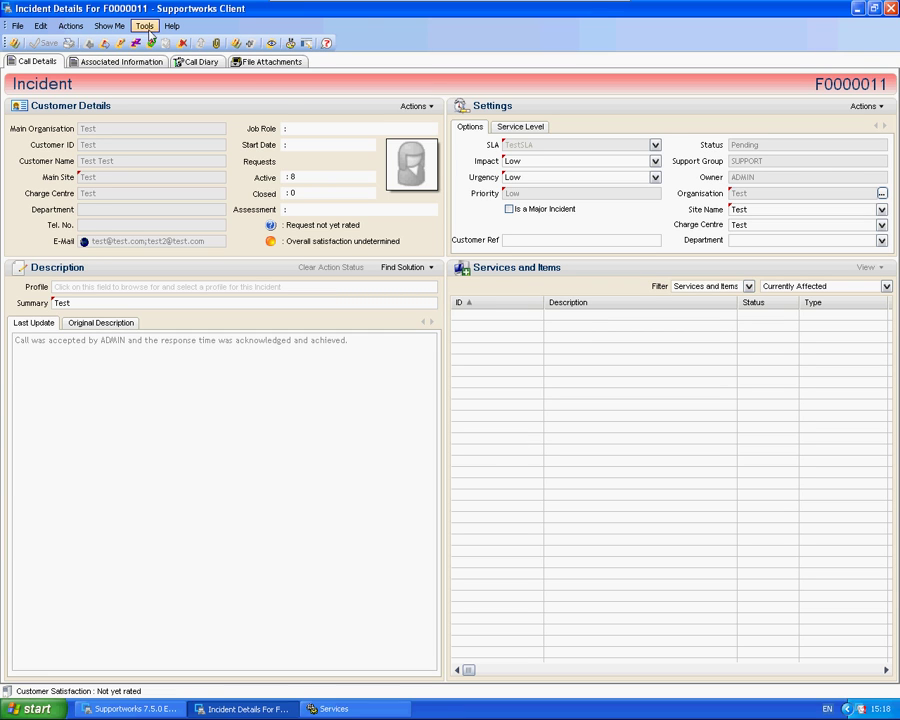
- Open the logged incident's details form for layout design and show all properties of the Profile field
click(290, 43)
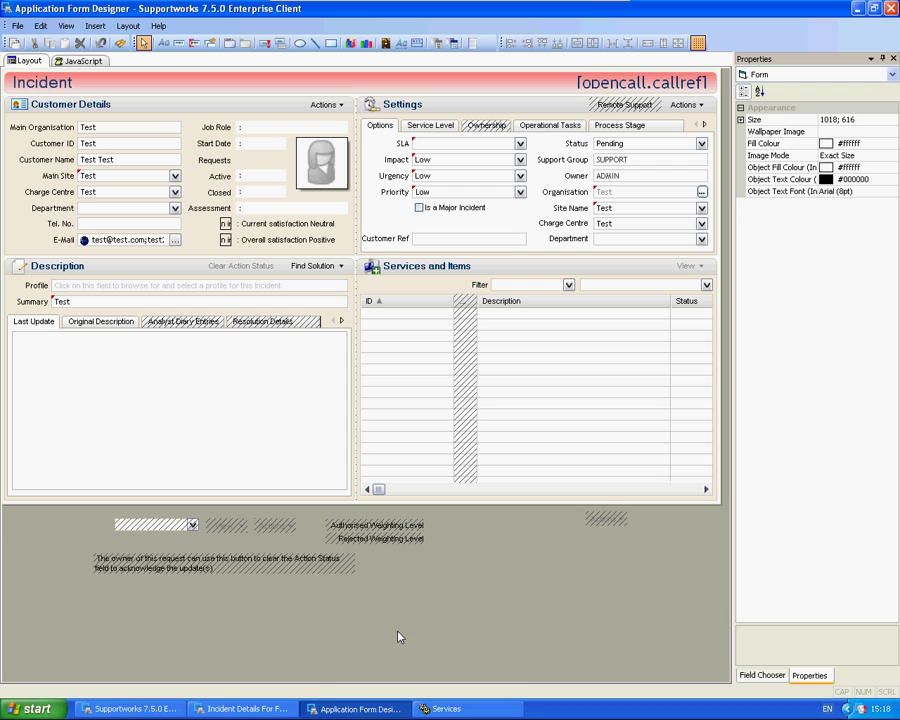
click(197, 422)
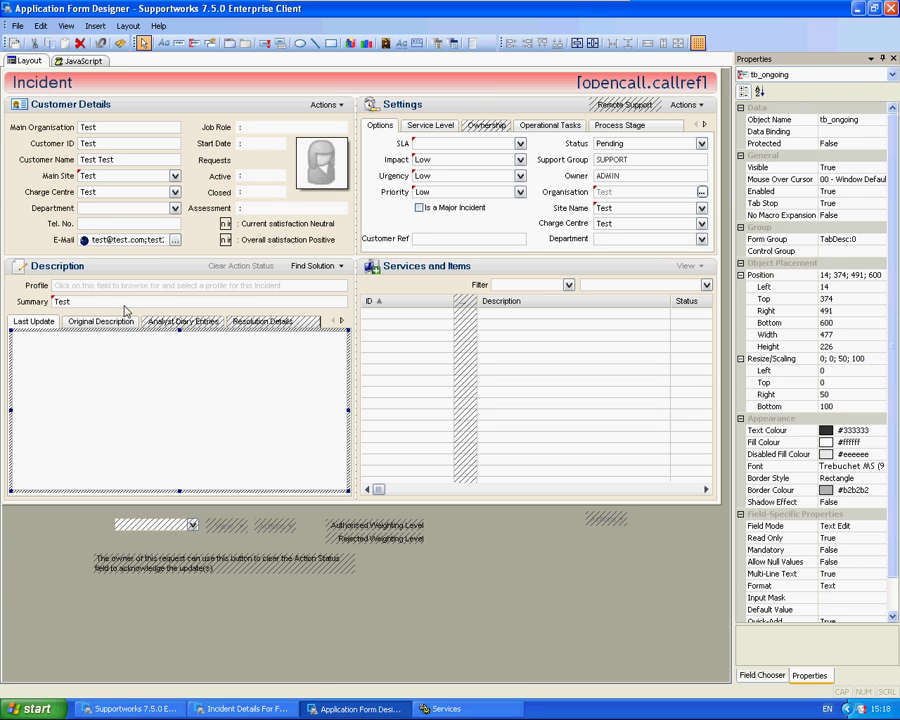
click(84, 288)
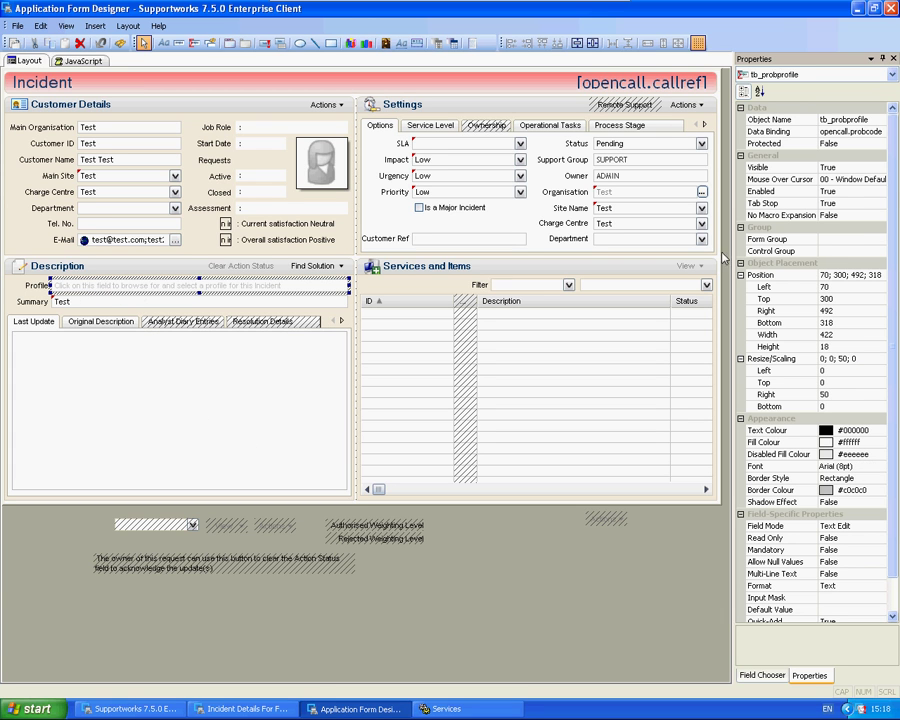
scroll(879, 277, down, 1)
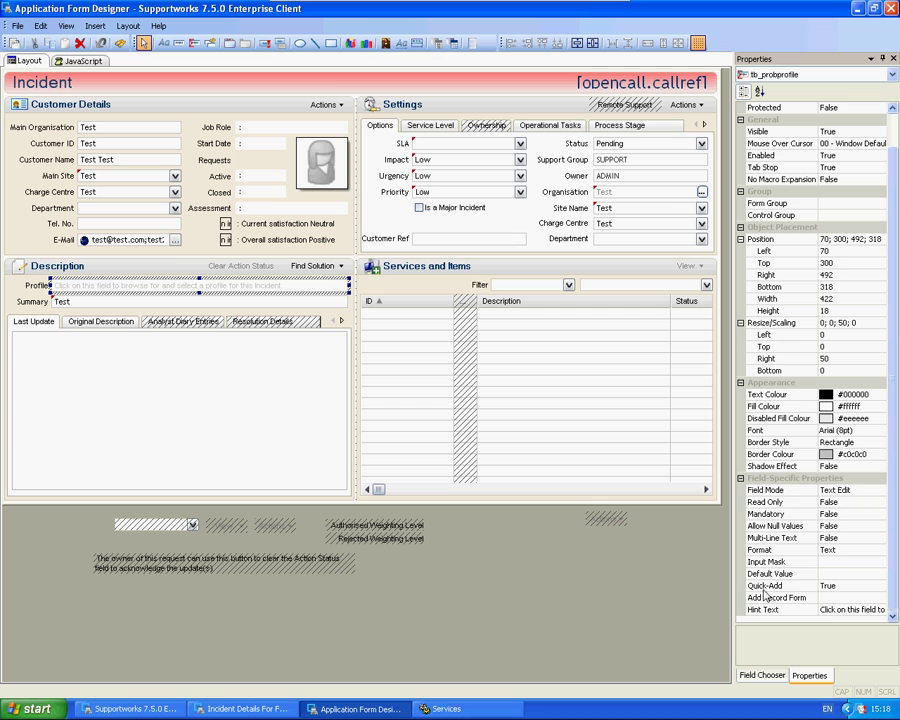
- Set the Profile field's Mandatory property to True, save and close the form design, and return to the incident details
click(845, 514)
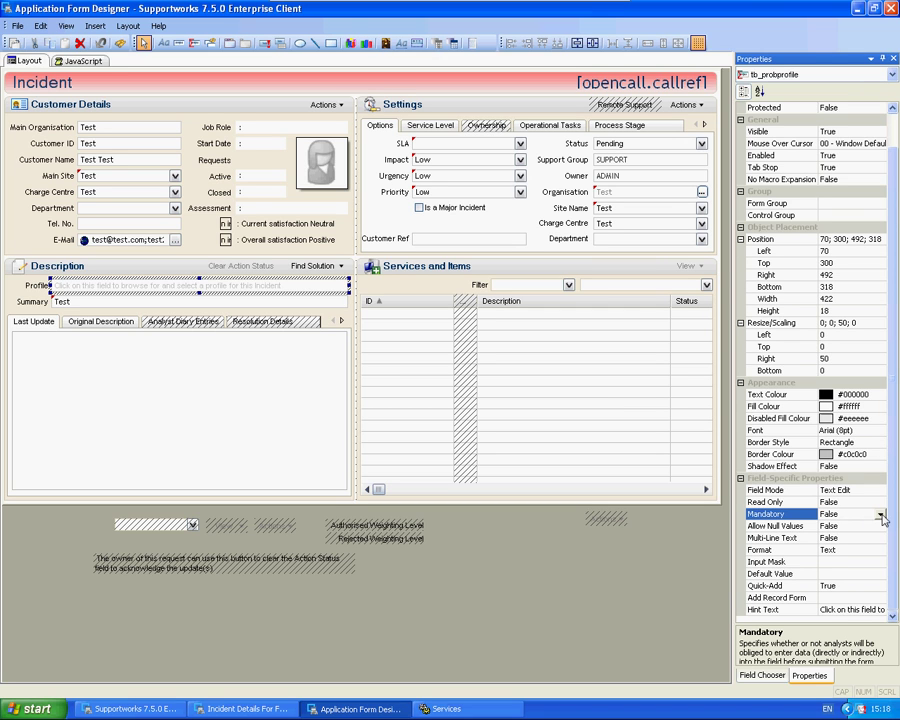
click(880, 514)
click(840, 526)
click(790, 562)
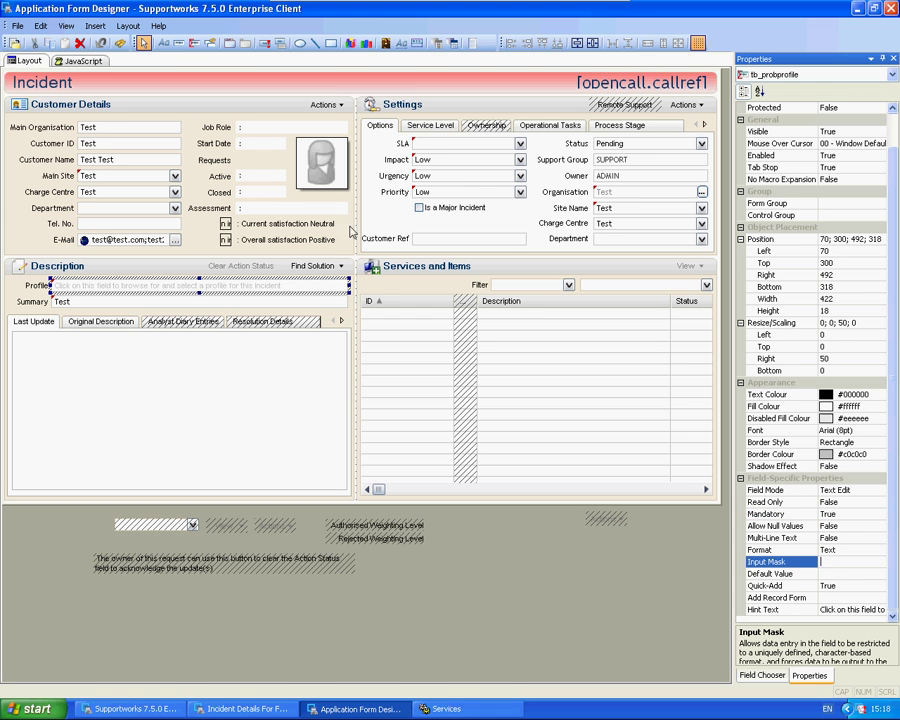
click(14, 43)
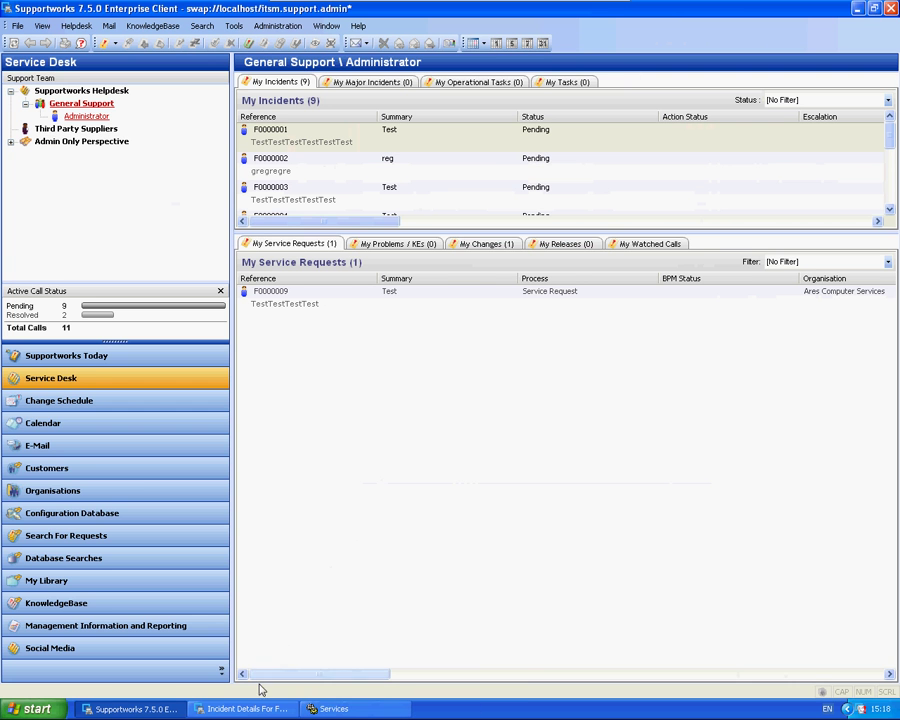
click(241, 708)
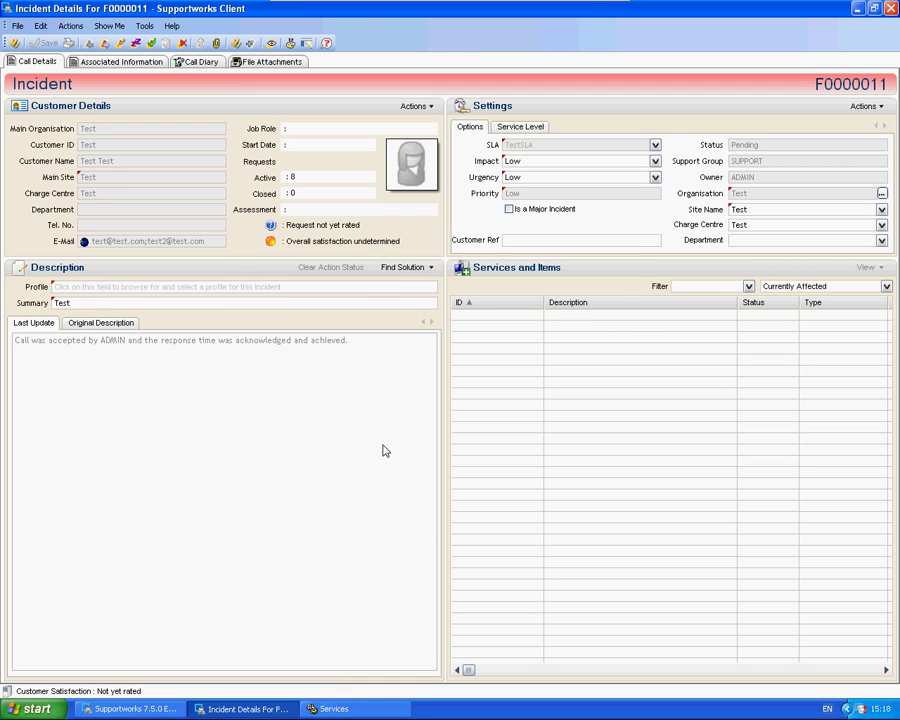
- Enter a customer reference in the incident settings and try to save the incident with the Profile field empty
click(538, 241)
click(45, 44)
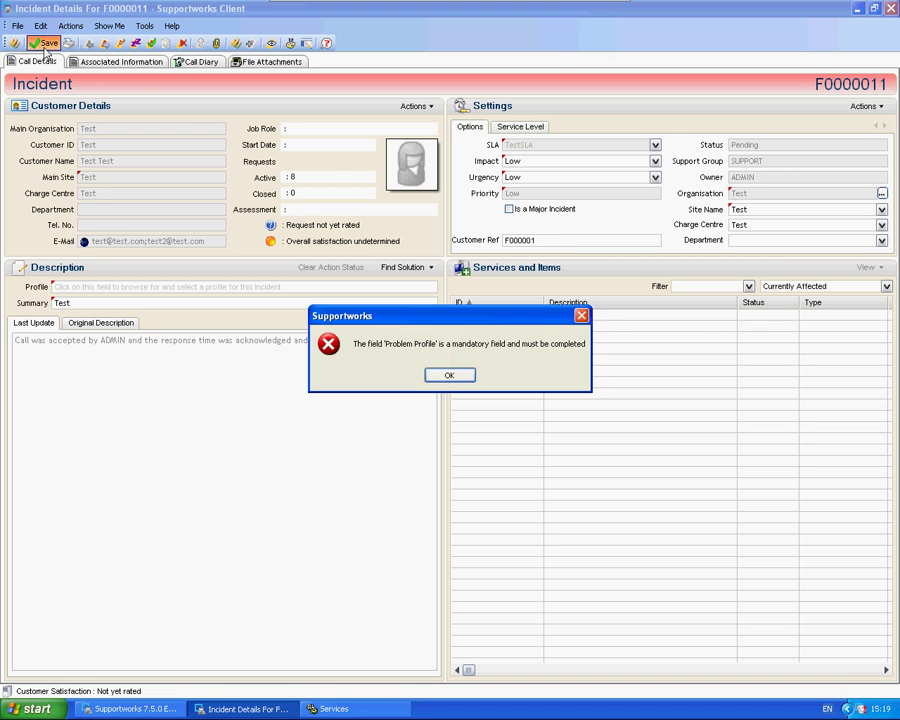
click(450, 375)
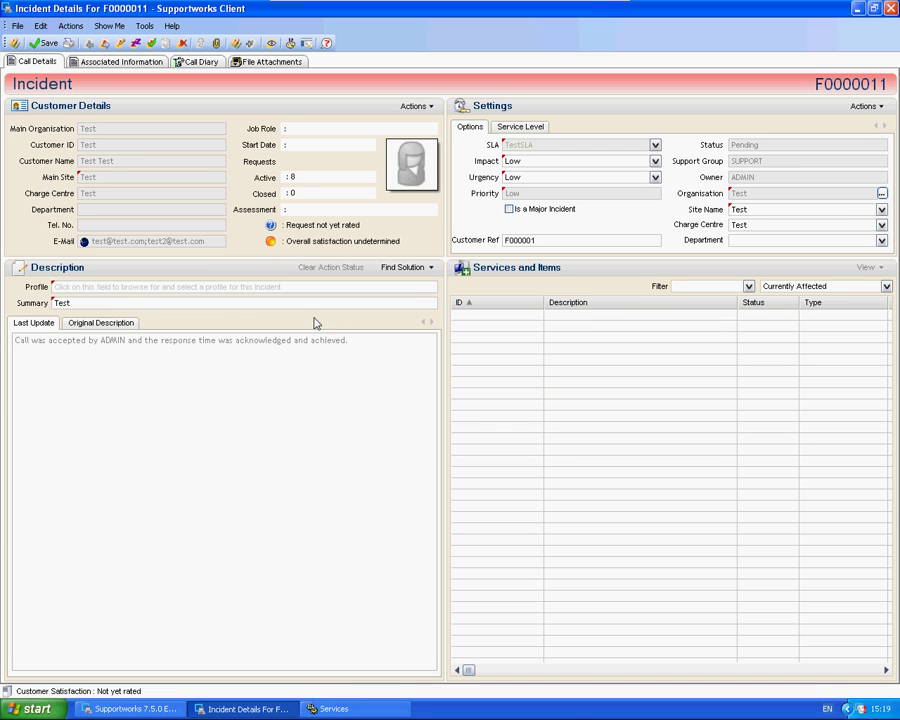
- View the profile tree available for the incident's Profile field and close it without choosing a profile
click(148, 289)
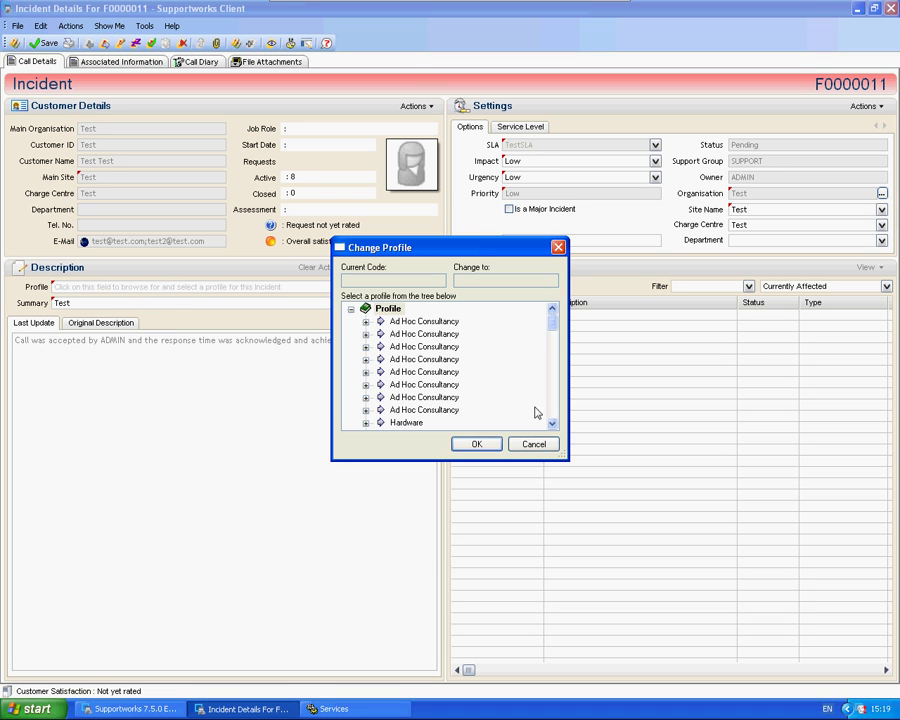
click(533, 444)
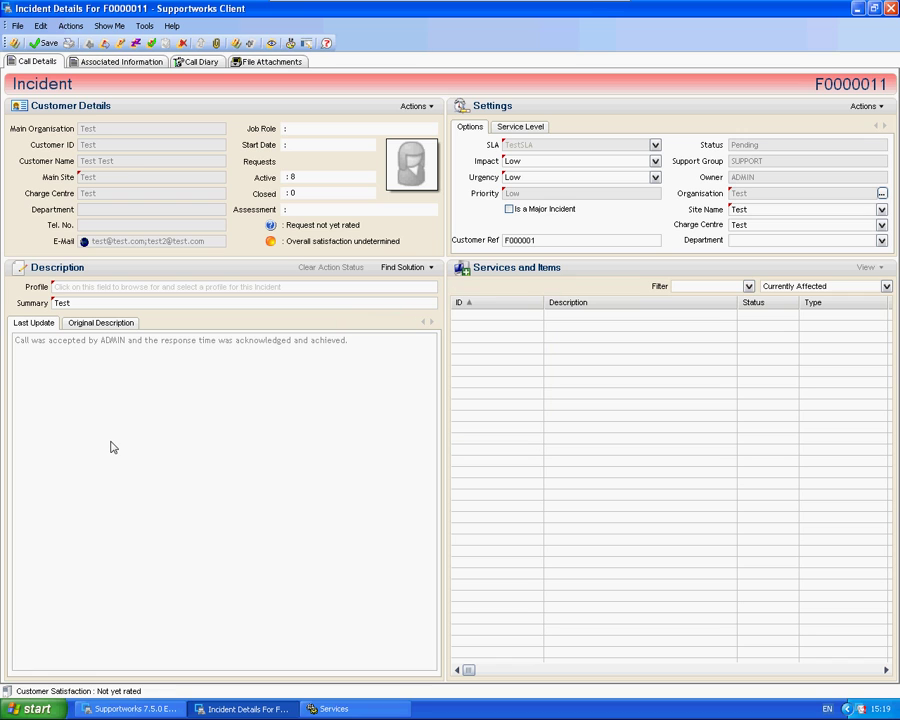